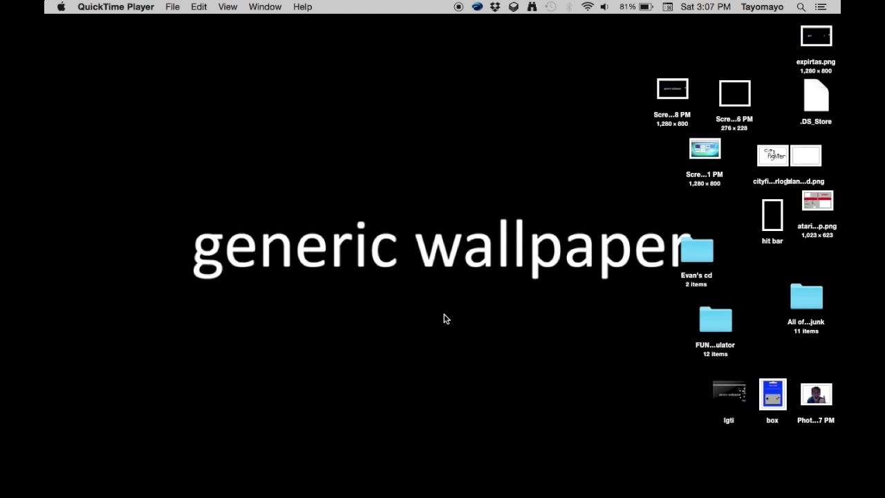
# Switch to Opera and open the PlayOnMac home page offering the version 4.2.5 download.
pyautogui.hotkey('ctrl', 'Right')
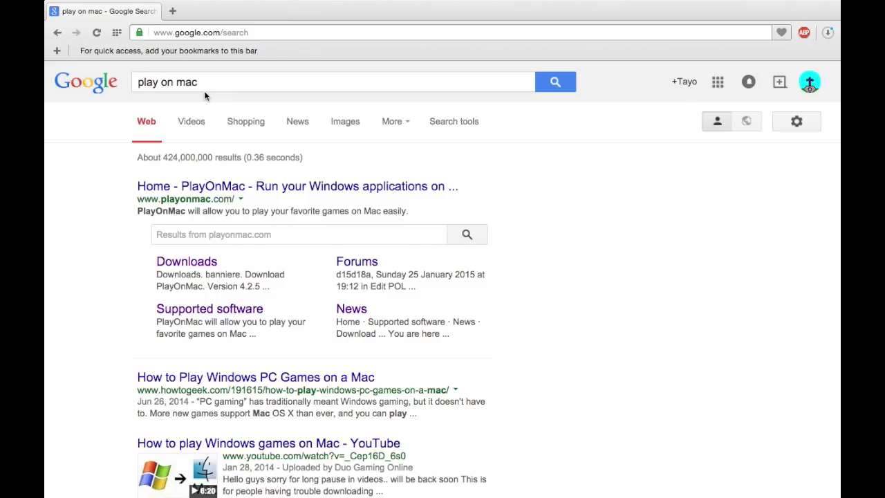
pyautogui.click(230, 195)
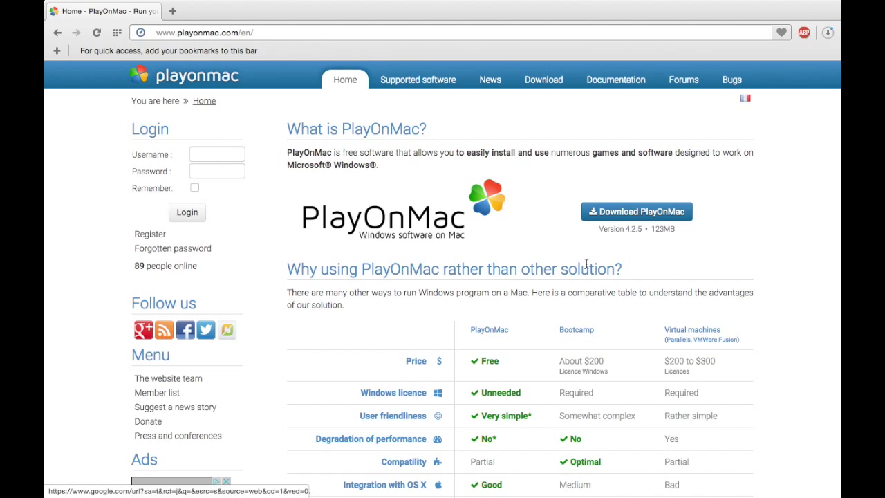
pyautogui.scroll(-3, 594, 264)
pyautogui.scroll(3, 602, 194)
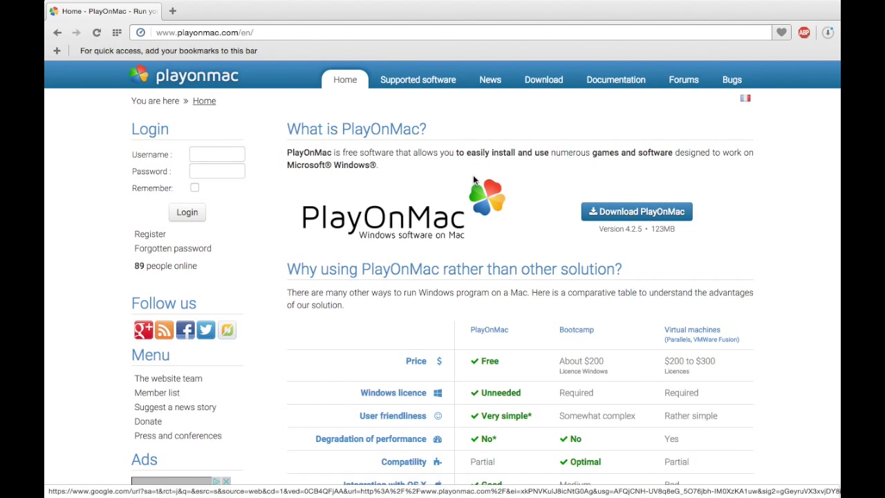
# Quit the browser and launch PlayOnMac from Spotlight, moving its window up.
pyautogui.press('super+q')
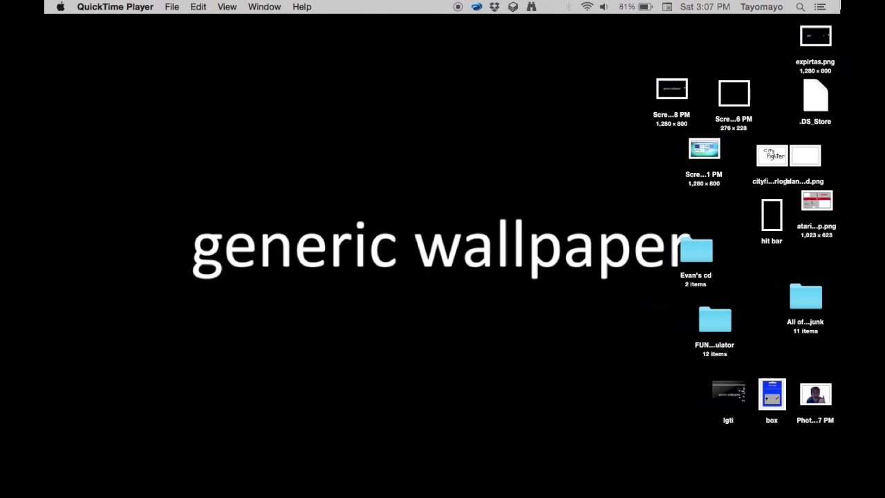
pyautogui.press('super+space')
pyautogui.write('play')
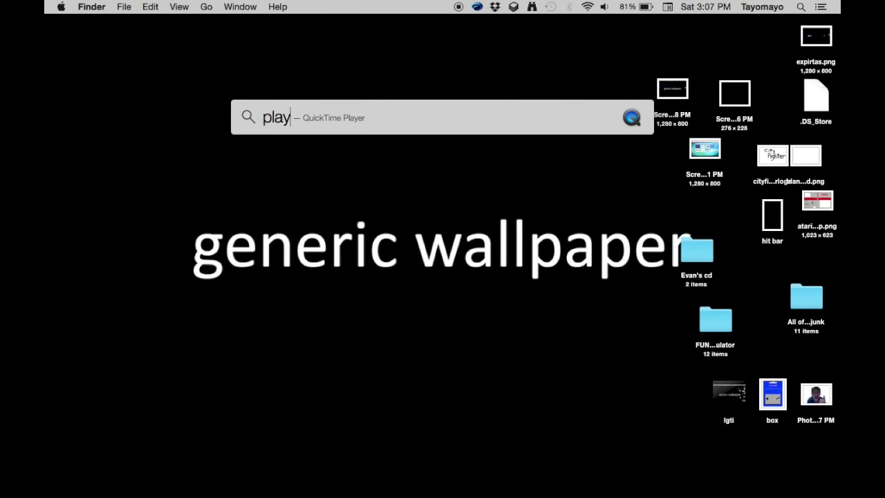
pyautogui.write('on')
pyautogui.press('Return')
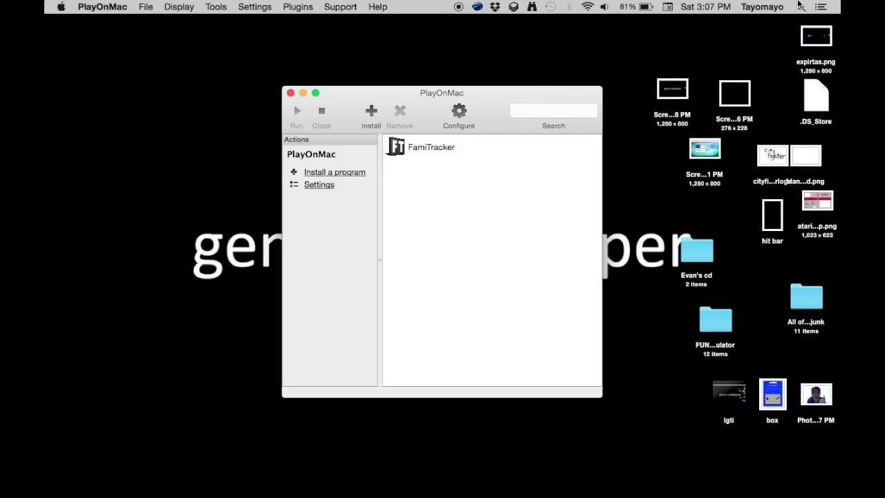
pyautogui.moveTo(349, 92); pyautogui.dragTo(353, 21)
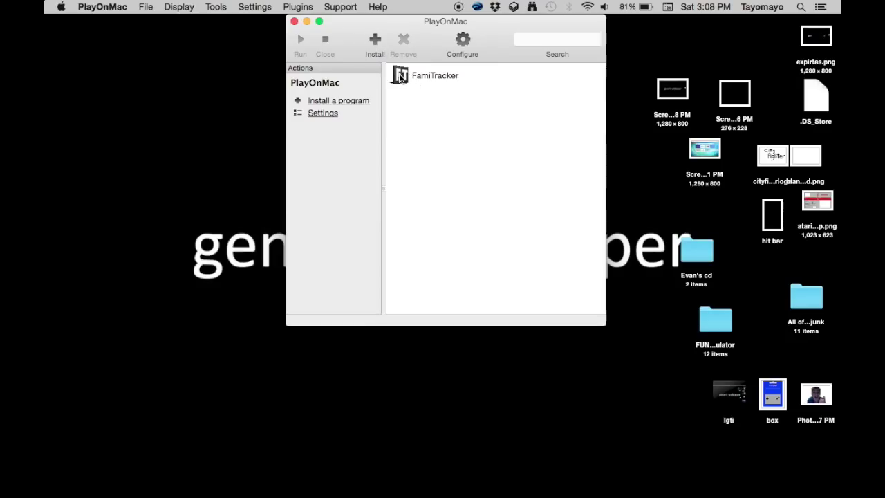
# Search the install catalog for 'steam', select Steam and start its installer.
pyautogui.click(372, 43)
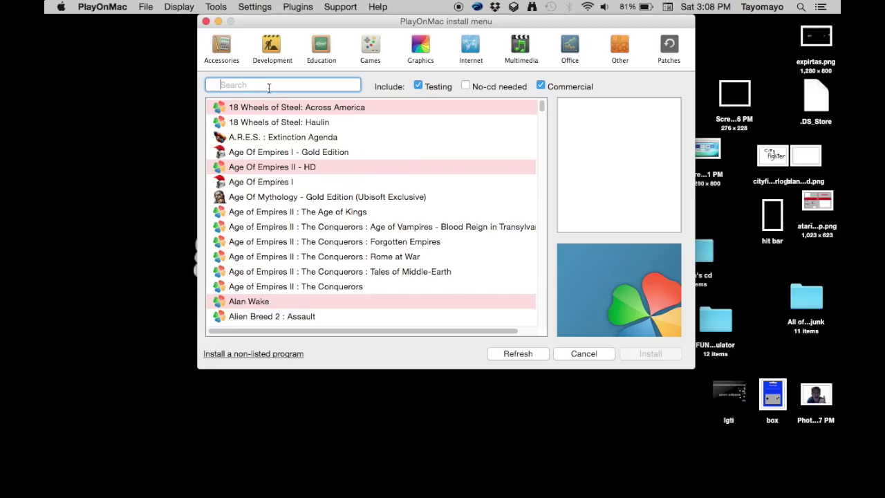
pyautogui.write('steam')
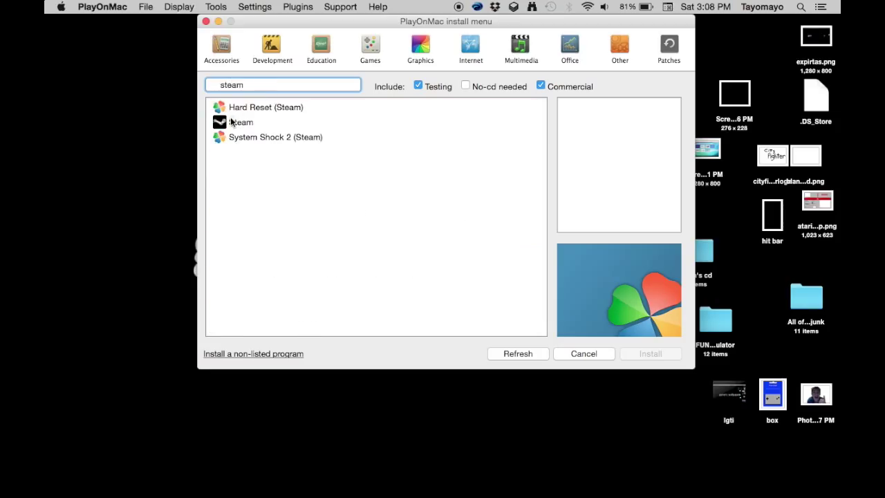
pyautogui.click(232, 122)
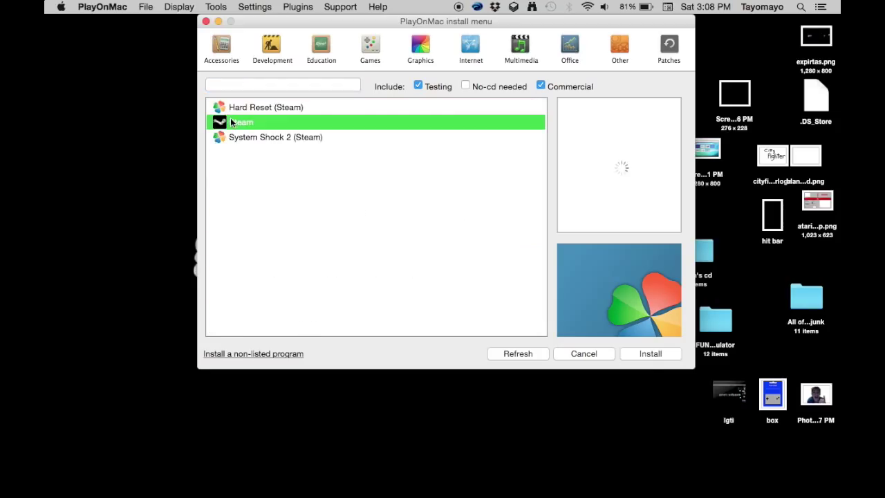
pyautogui.click(646, 355)
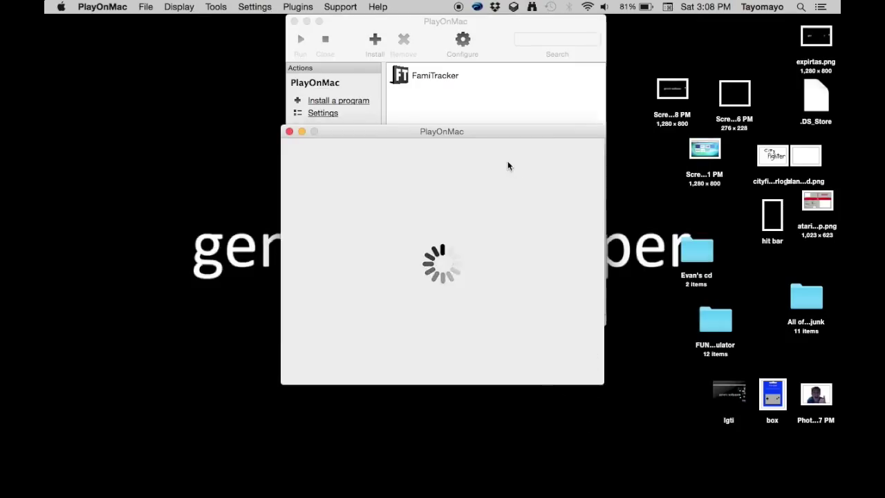
# Enter a name for Steam's virtual drive and confirm so the wizard creates it.
pyautogui.moveTo(478, 138); pyautogui.dragTo(478, 91)
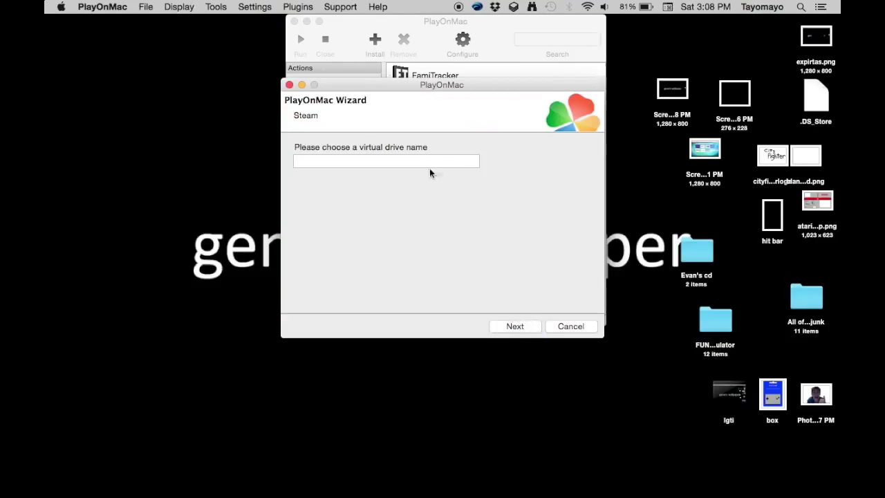
pyautogui.click(424, 163)
pyautogui.write('L:')
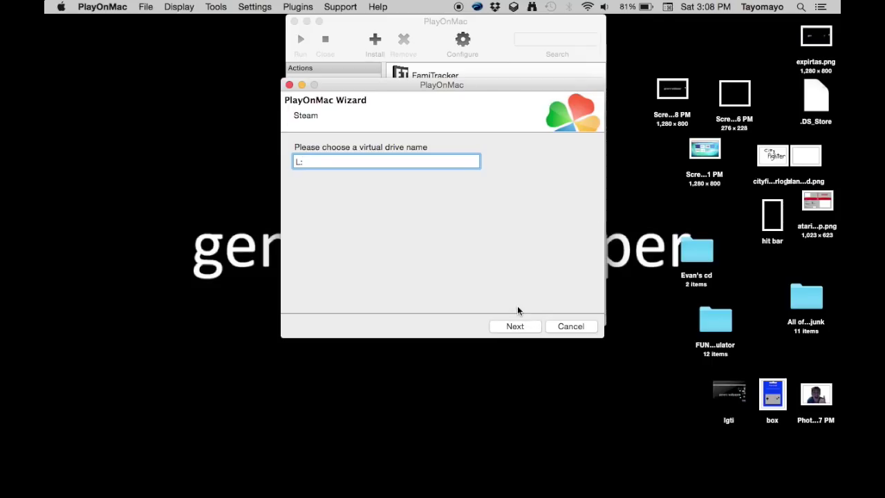
pyautogui.click(516, 327)
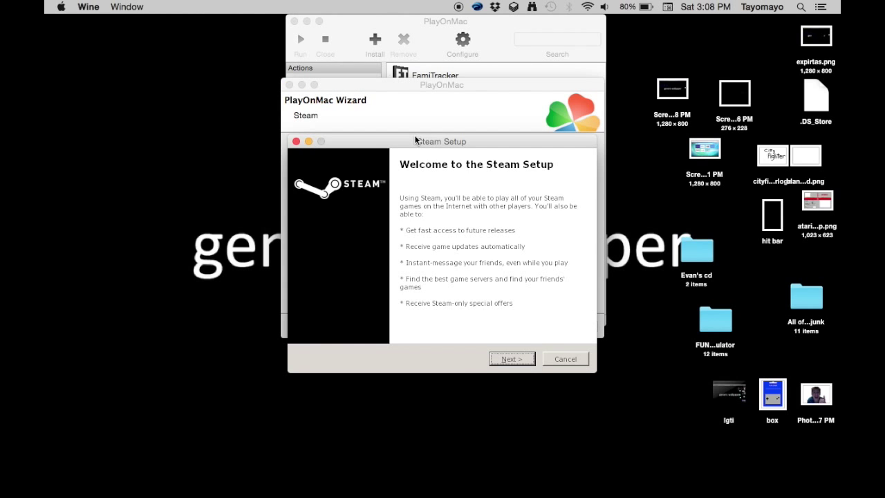
# Go through Steam Setup's welcome, license and English language pages, then finish with Steam launching.
pyautogui.moveTo(415, 140); pyautogui.dragTo(422, 27)
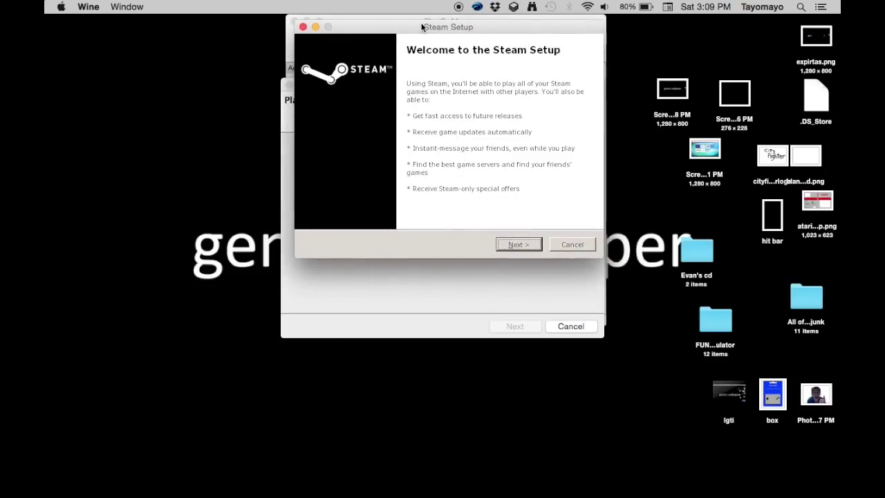
pyautogui.moveTo(421, 27); pyautogui.dragTo(418, 28)
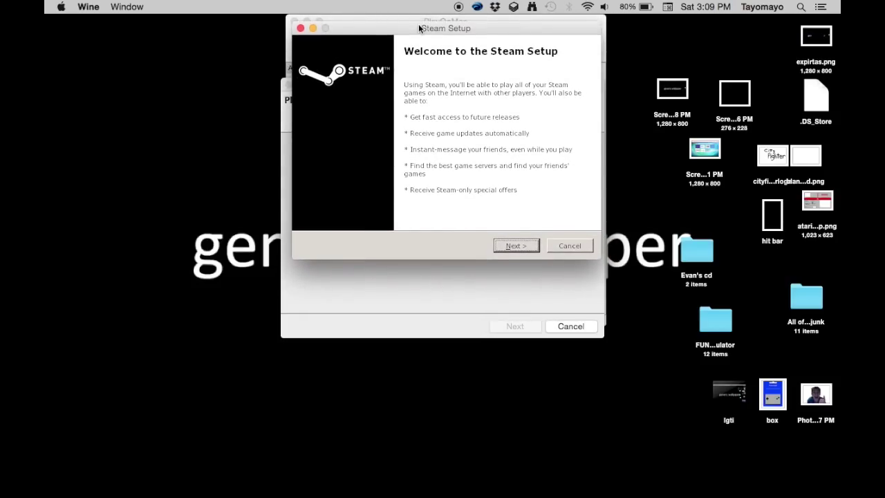
pyautogui.click(516, 246)
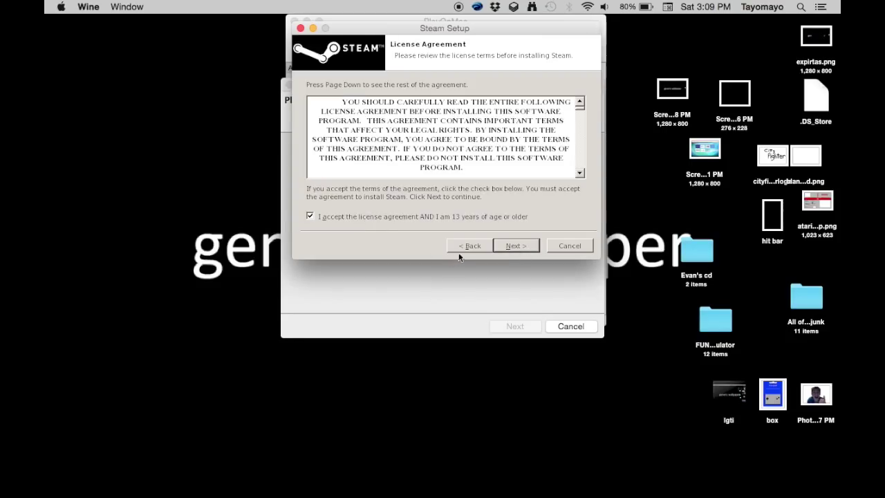
pyautogui.click(516, 246)
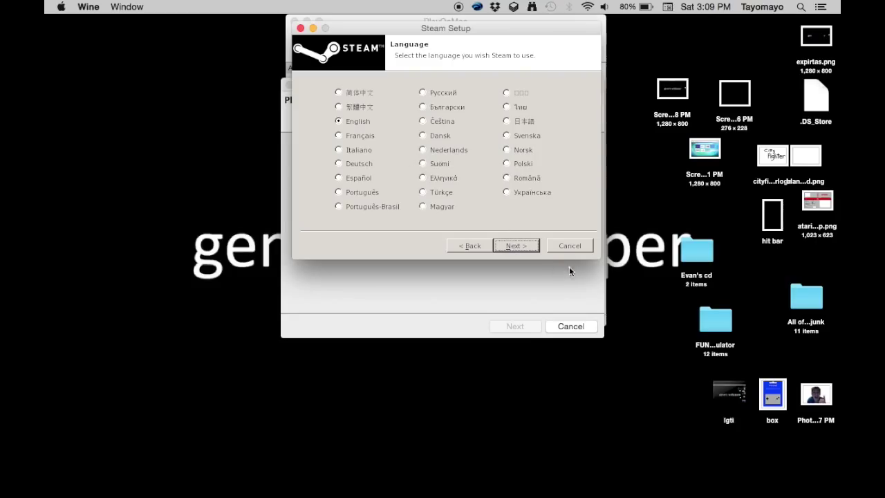
pyautogui.click(529, 246)
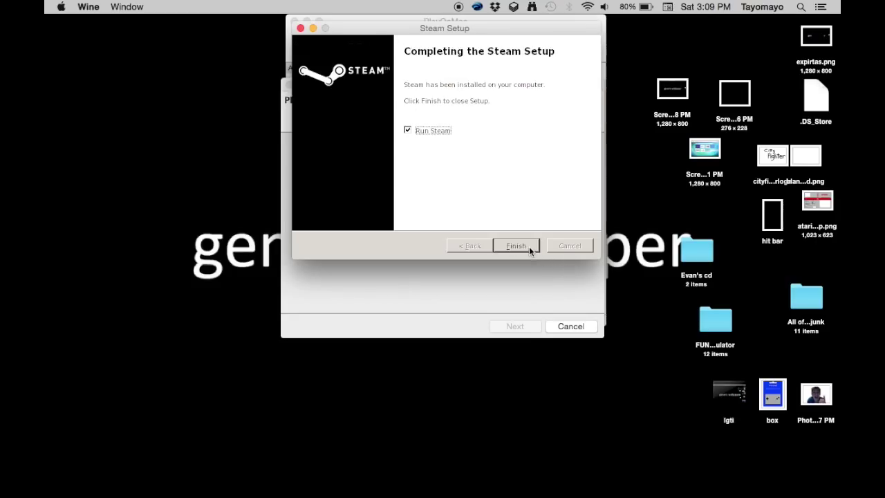
pyautogui.click(519, 246)
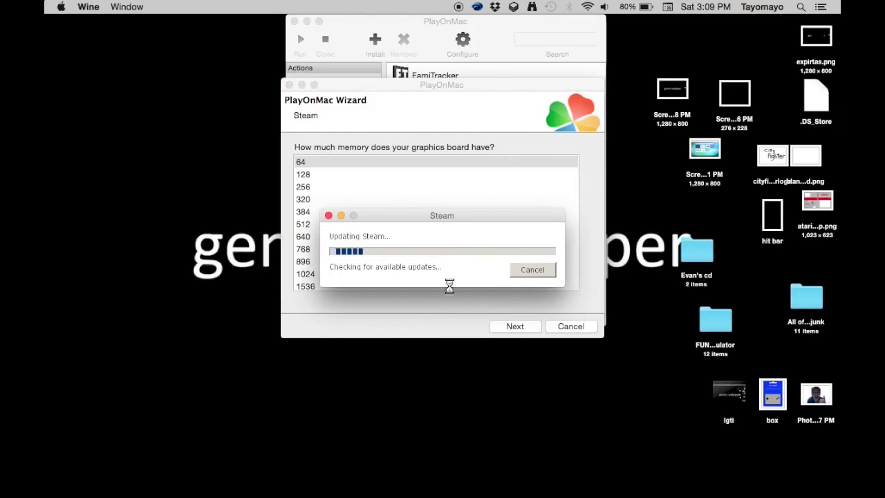
# Check the Mac's VRAM in About This Mac, then choose 1024 MB graphics memory and continue.
pyautogui.scroll(-1, 399, 217)
pyautogui.scroll(-2, 399, 217)
pyautogui.scroll(2, 399, 222)
pyautogui.scroll(-3, 398, 221)
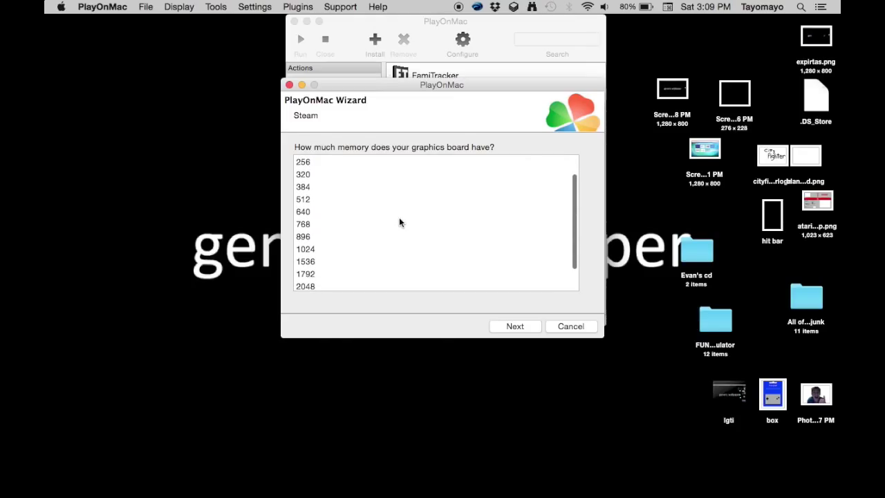
pyautogui.click(330, 277)
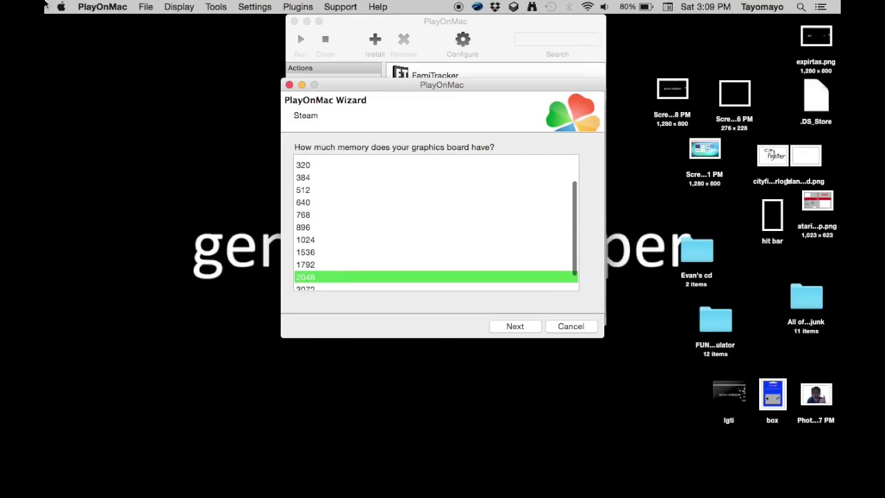
pyautogui.click(62, 6)
pyautogui.click(67, 25)
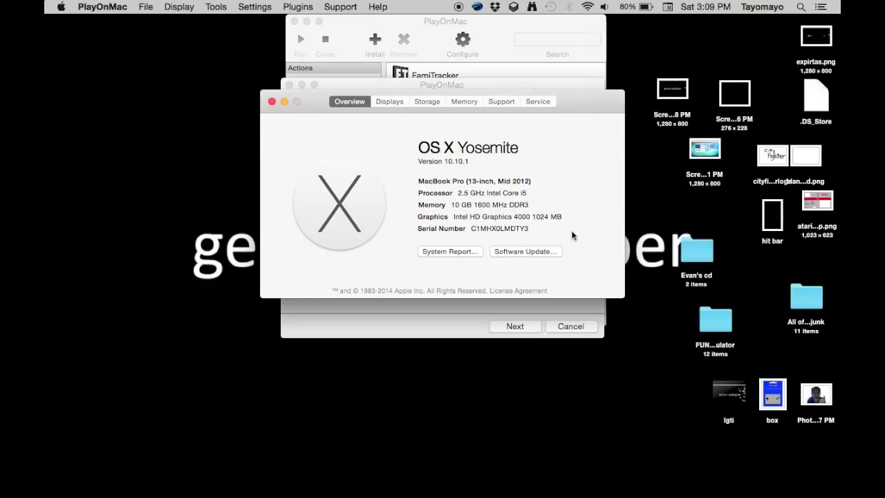
pyautogui.click(272, 102)
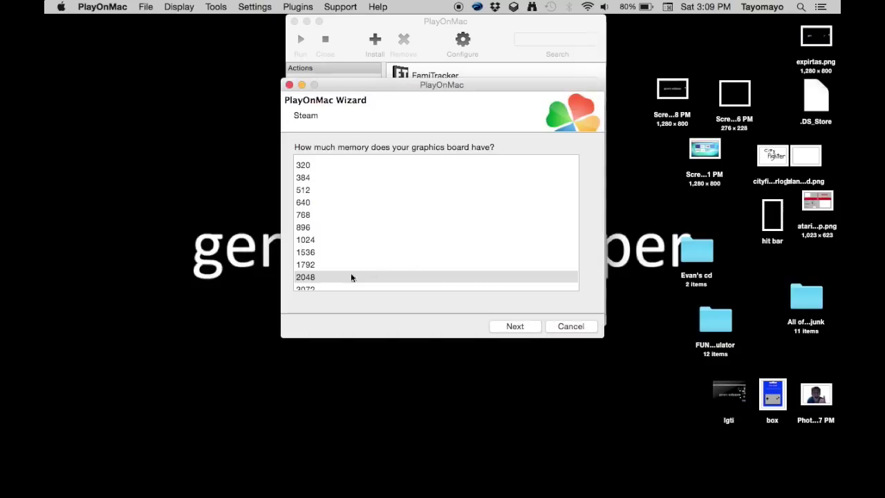
pyautogui.click(314, 238)
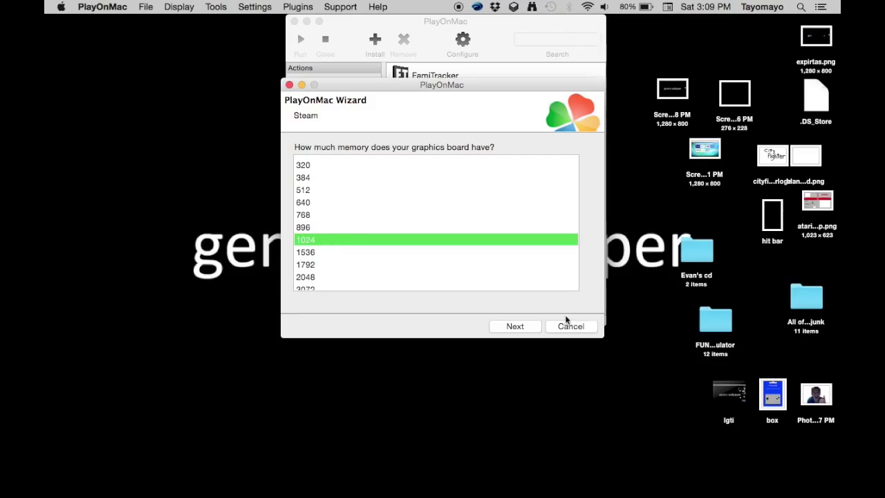
pyautogui.click(515, 326)
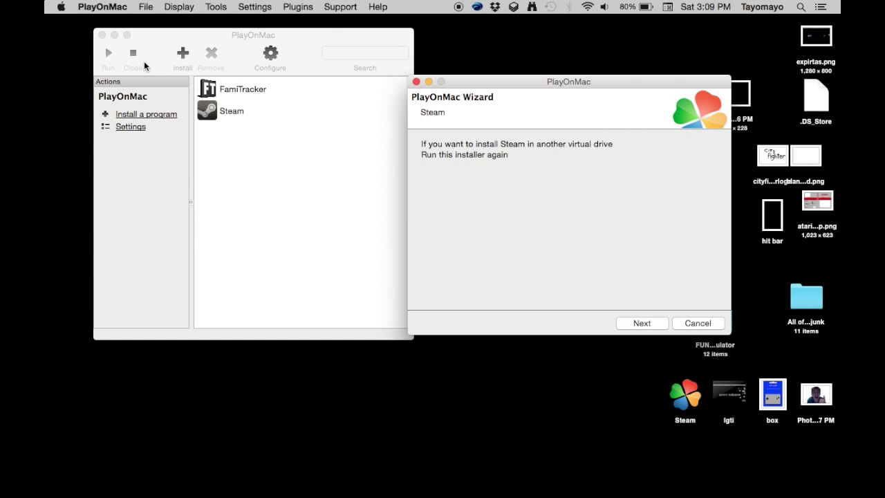
# Close the installer wizard and run Steam from PlayOnMac's installed programs while it updates.
pyautogui.moveTo(489, 84); pyautogui.dragTo(362, 59)
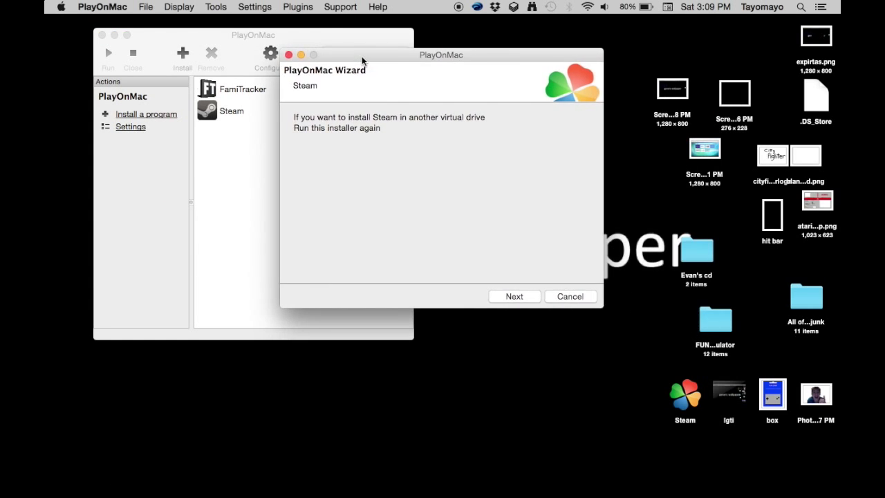
pyautogui.click(520, 298)
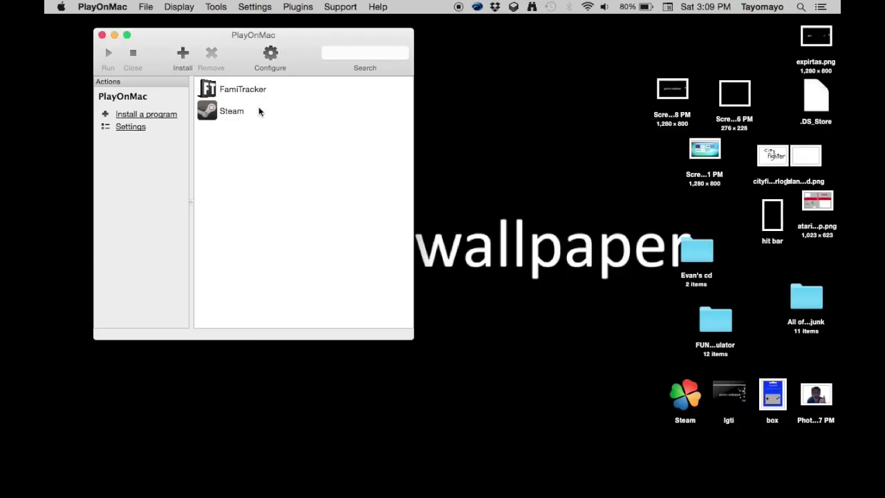
pyautogui.click(251, 110)
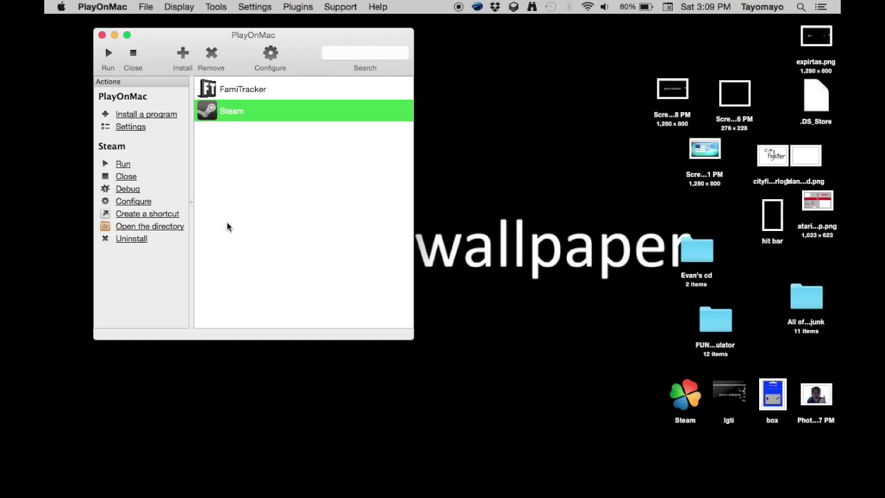
pyautogui.click(106, 52)
pyautogui.moveTo(425, 219); pyautogui.dragTo(418, 172)
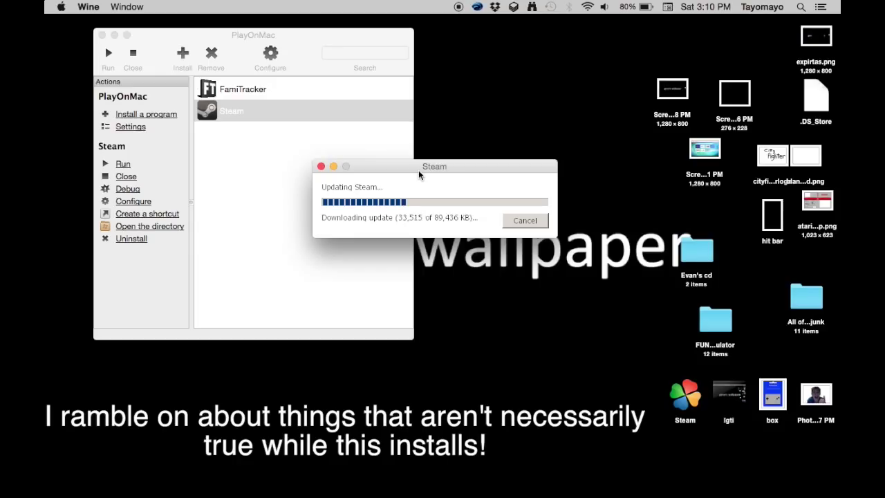
pyautogui.moveTo(418, 170); pyautogui.dragTo(403, 75)
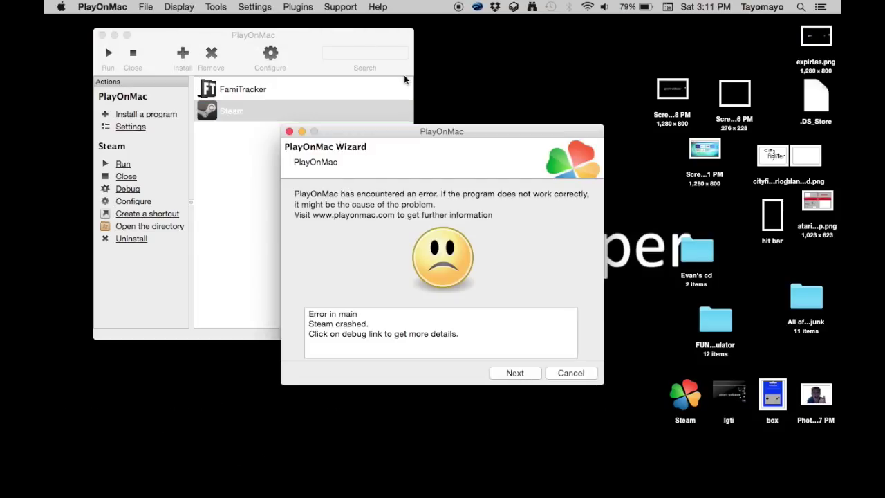
# Dismiss the Steam crash error, then log in to the existing account with its credentials.
pyautogui.click(589, 132)
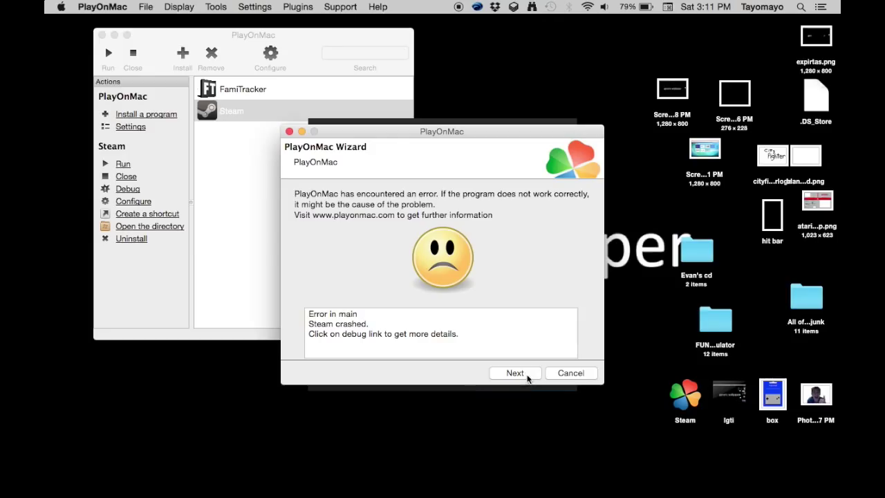
pyautogui.click(527, 375)
pyautogui.click(522, 222)
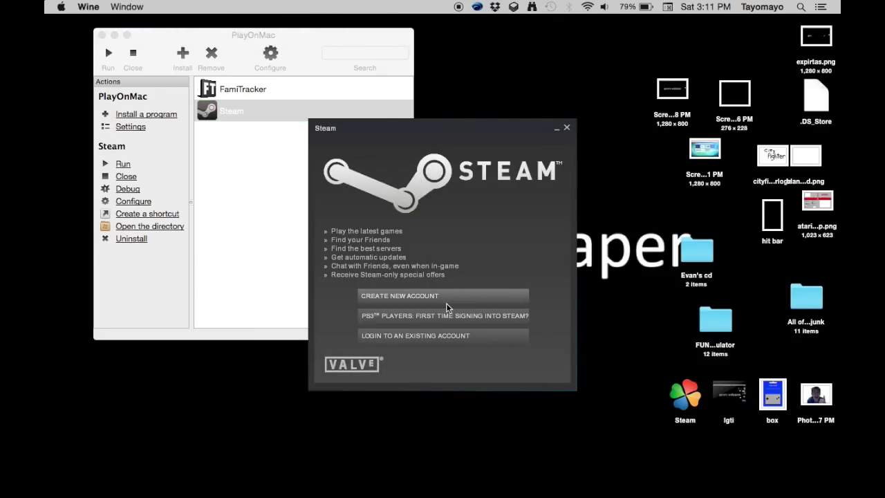
pyautogui.click(450, 336)
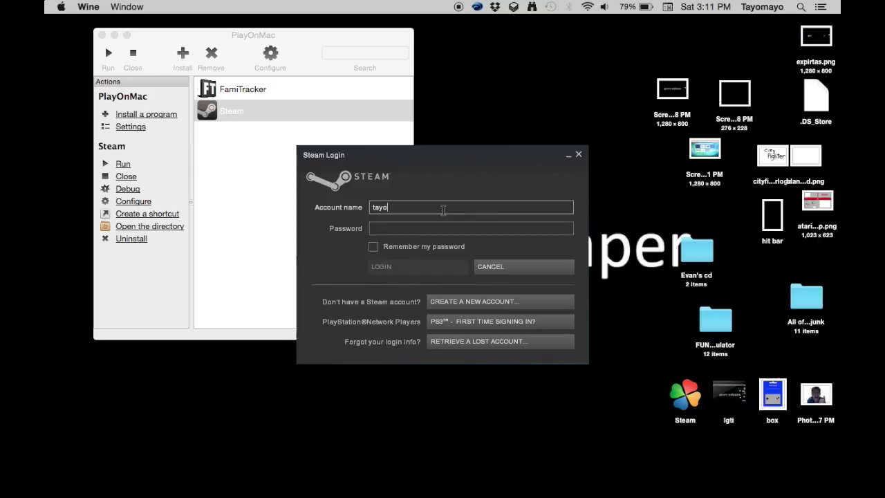
pyautogui.click(444, 231)
pyautogui.write('••')
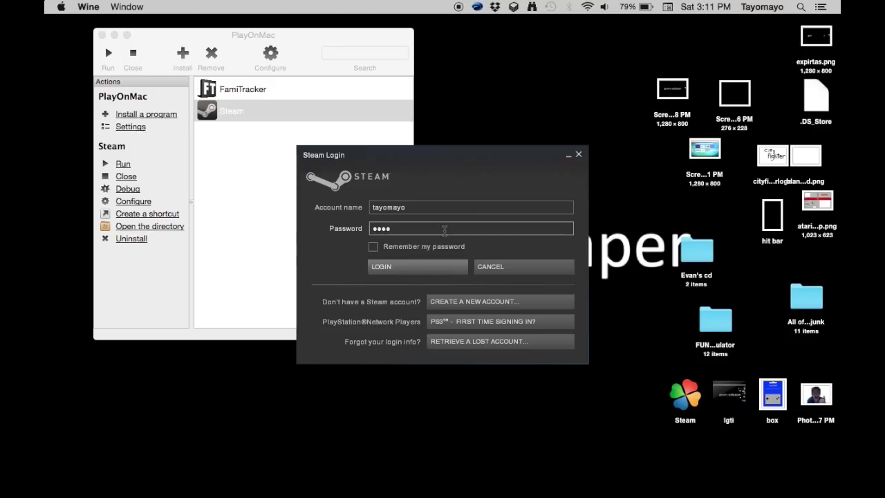
pyautogui.press('BackSpace')
pyautogui.write('••')
pyautogui.click(414, 266)
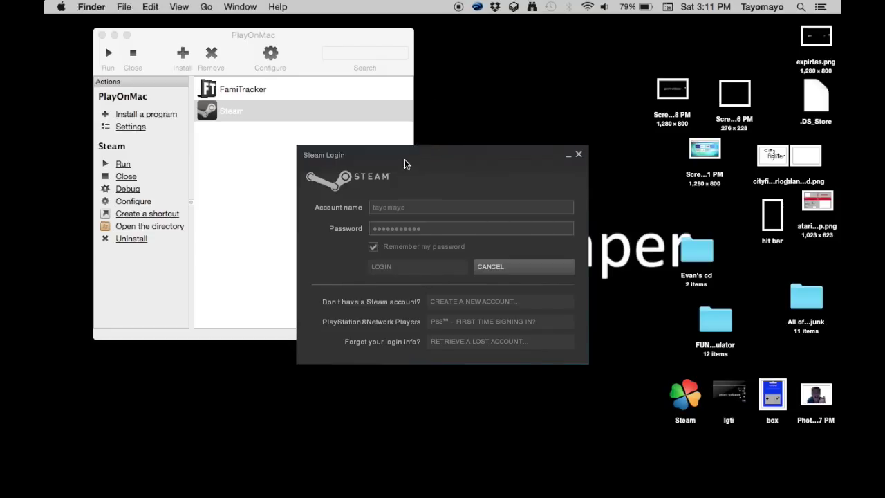
# Arrange the Steam Guard dialog and open Yahoo mail to find the emailed access code.
pyautogui.moveTo(406, 163); pyautogui.dragTo(589, 235)
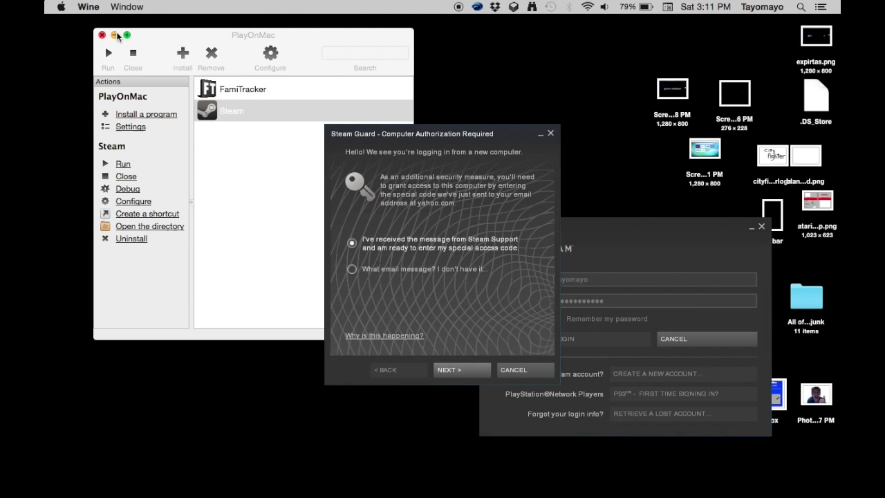
pyautogui.click(116, 35)
pyautogui.moveTo(403, 135); pyautogui.dragTo(282, 25)
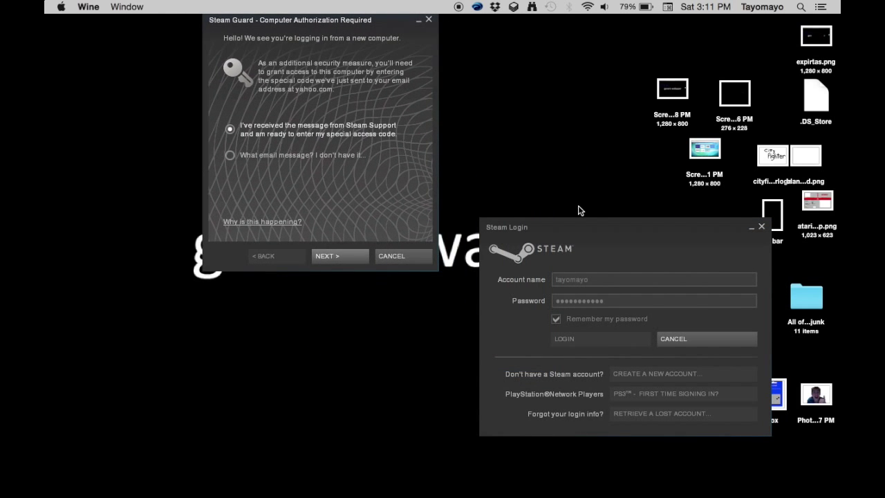
pyautogui.click(557, 141)
pyautogui.click(539, 227)
pyautogui.moveTo(338, 23); pyautogui.dragTo(367, 57)
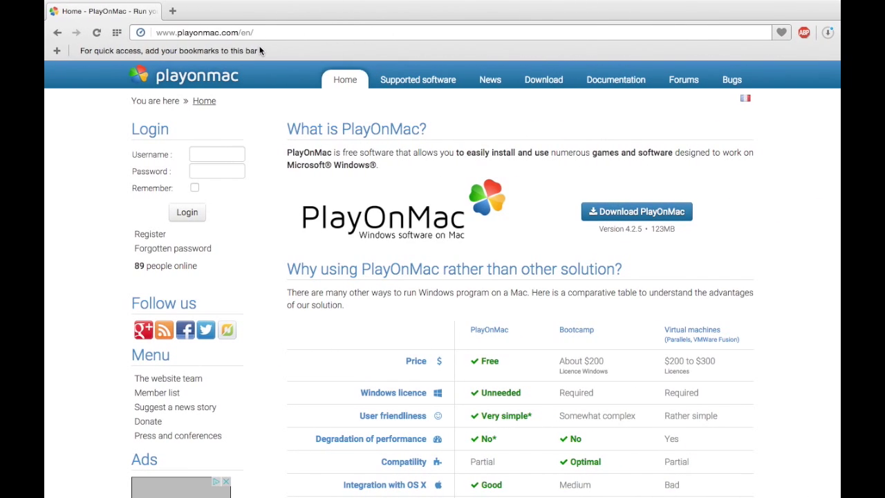
pyautogui.click(171, 12)
pyautogui.write('yahoo.com')
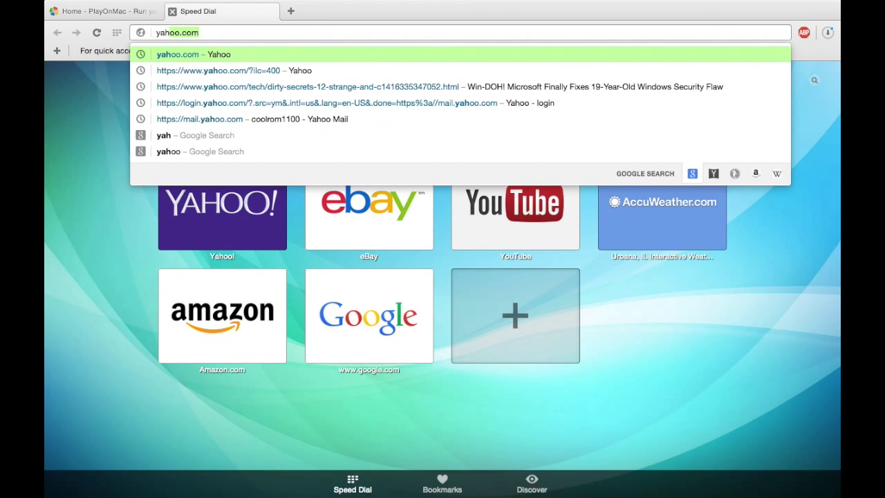
pyautogui.press('Return')
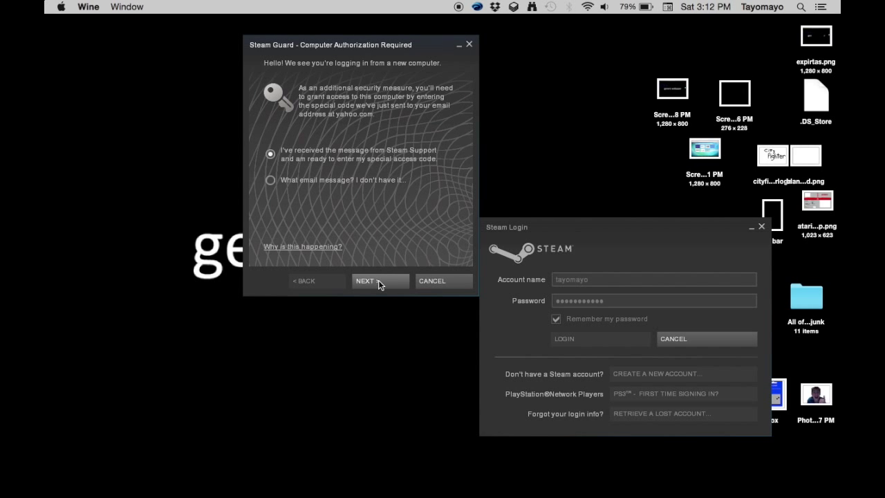
# Enter the emailed access code, name this computer 'ahfjiks', and verify it.
pyautogui.click(378, 280)
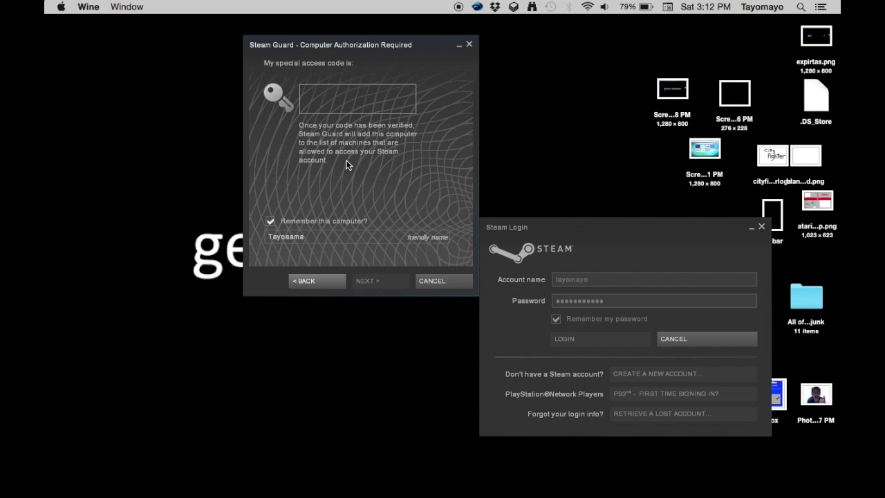
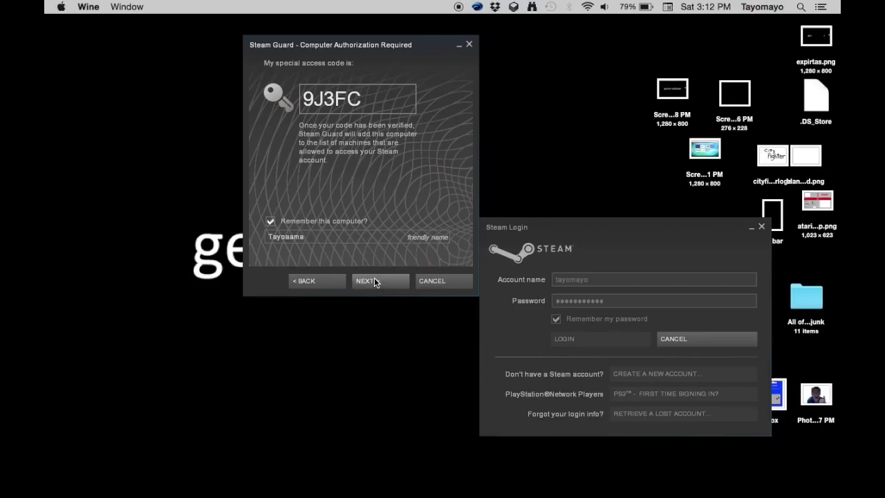
pyautogui.click(325, 237)
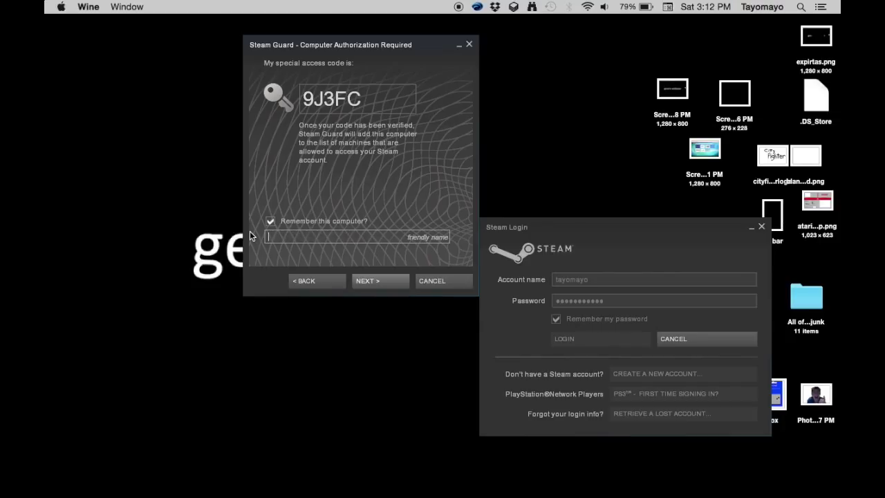
pyautogui.write('ahfjiks')
pyautogui.click(367, 281)
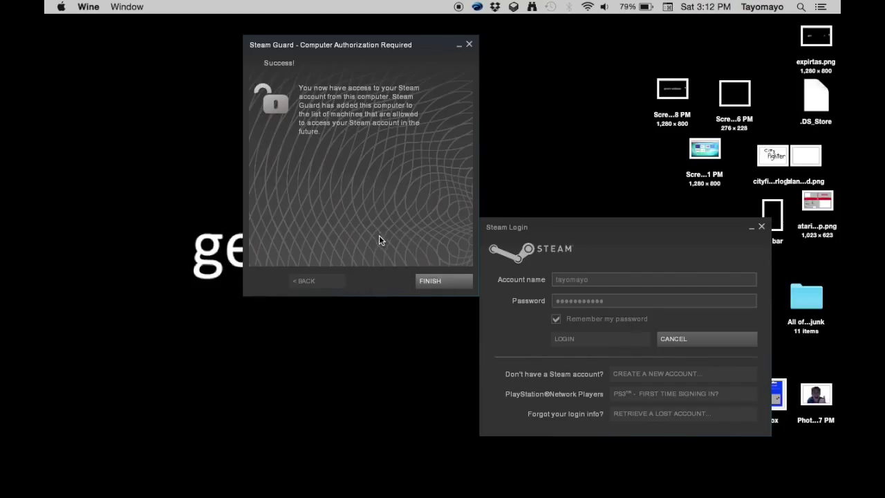
# Finish login, allow wineserver connections, accept the Subscriber Agreement, and launch Final Fantasy VII.
pyautogui.click(443, 283)
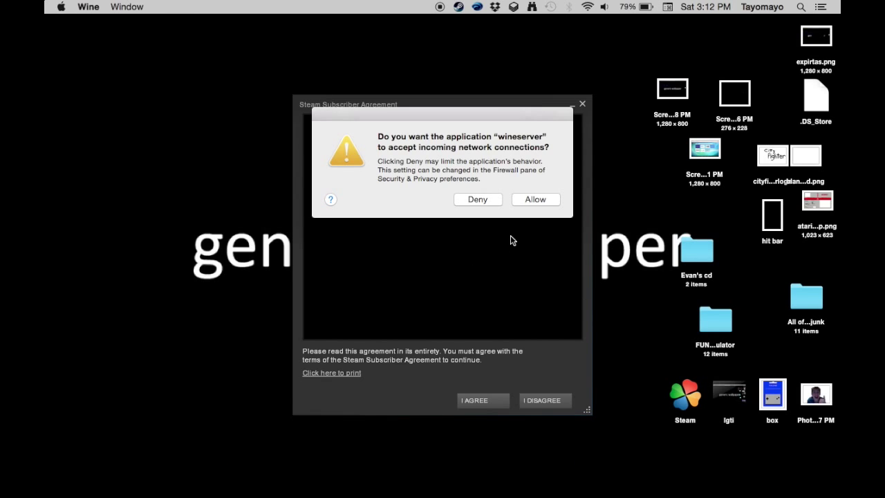
pyautogui.click(524, 200)
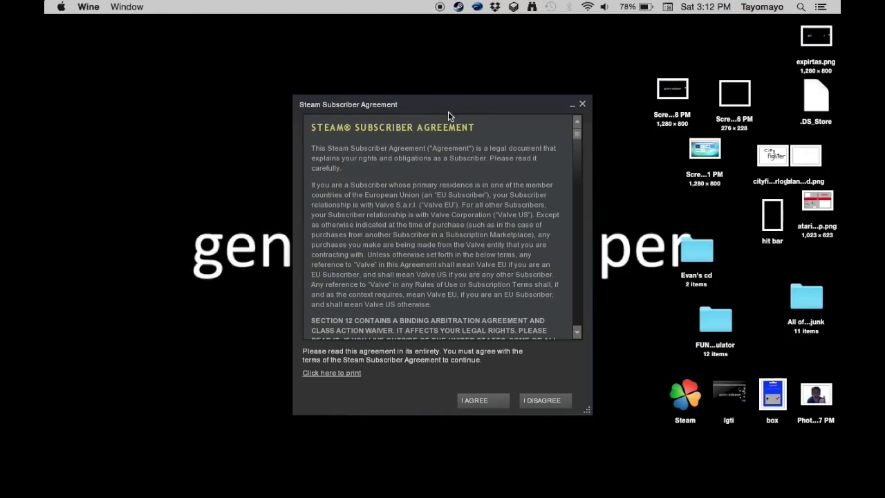
pyautogui.click(460, 320)
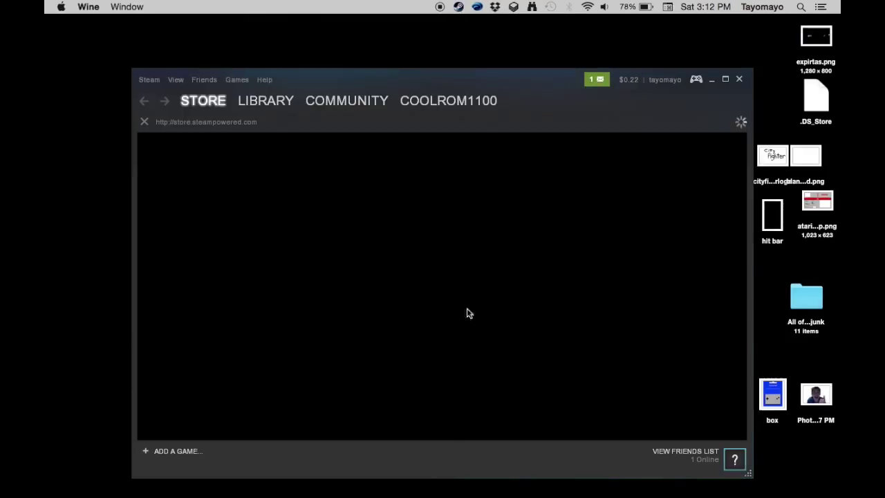
pyautogui.moveTo(396, 81); pyautogui.dragTo(392, 2)
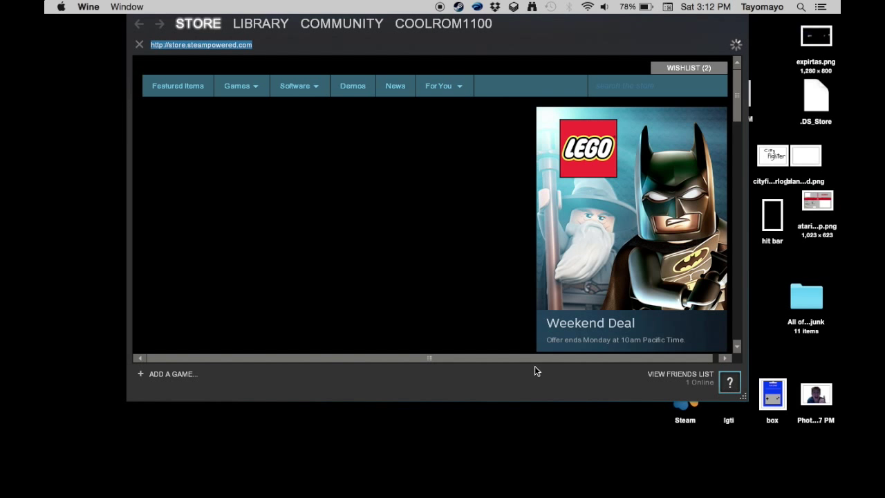
pyautogui.click(538, 408)
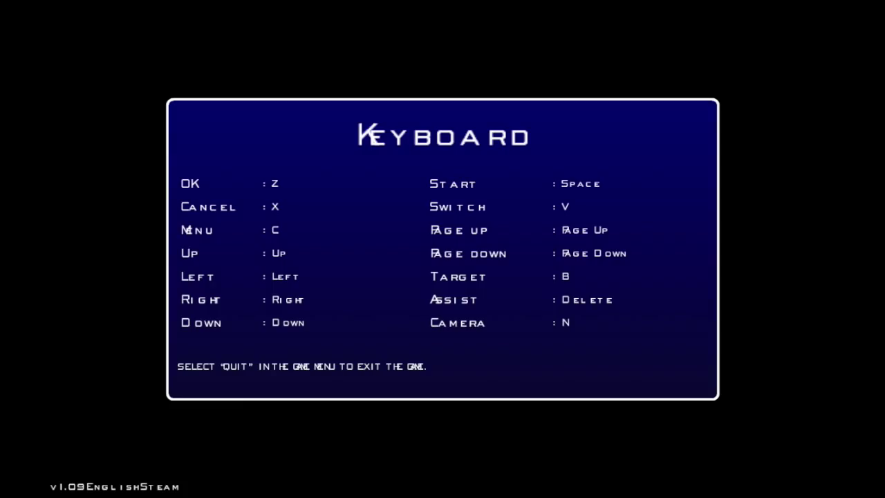
# Continue from Save 1 and drive the buggy across the world map with the arrow keys.
pyautogui.press('Return')
pyautogui.press('Return')
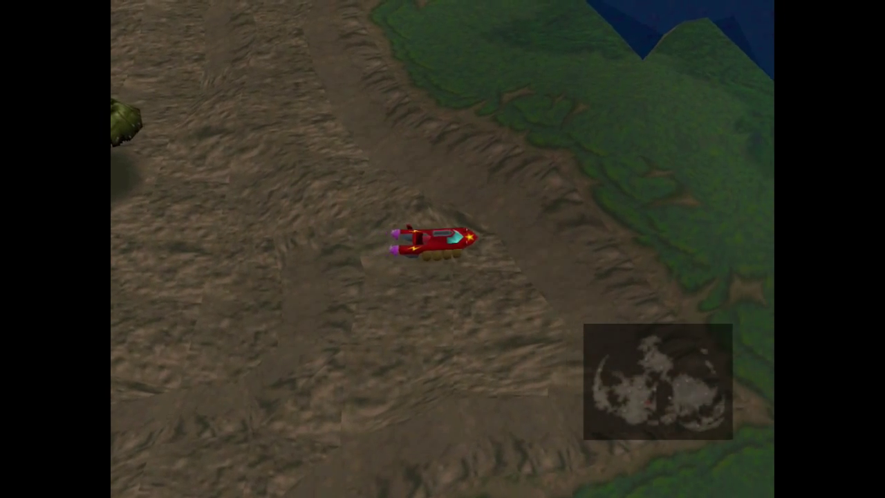
pyautogui.press('XF86AudioRaiseVolume')
pyautogui.press('Right')
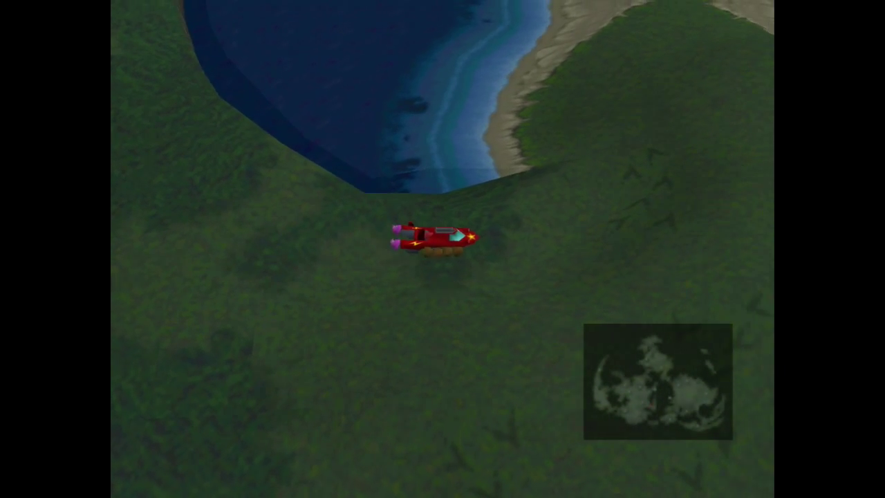
pyautogui.press('Down')
pyautogui.press('Up')
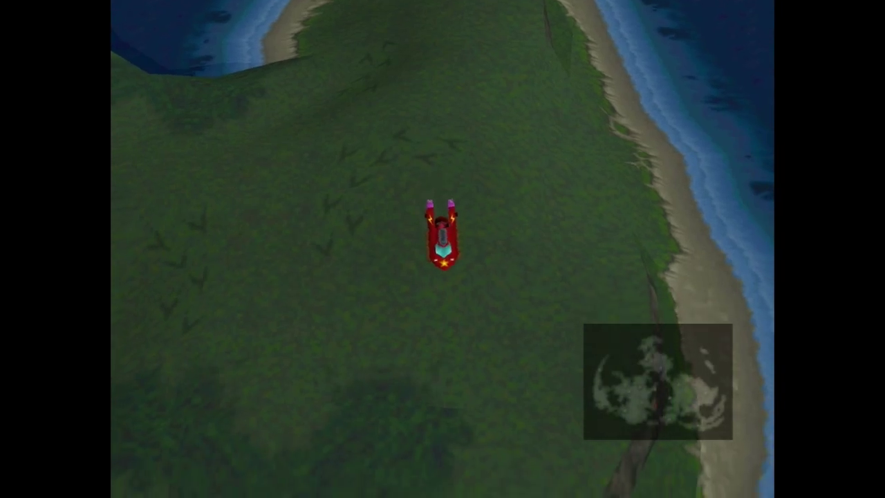
pyautogui.press('Up')
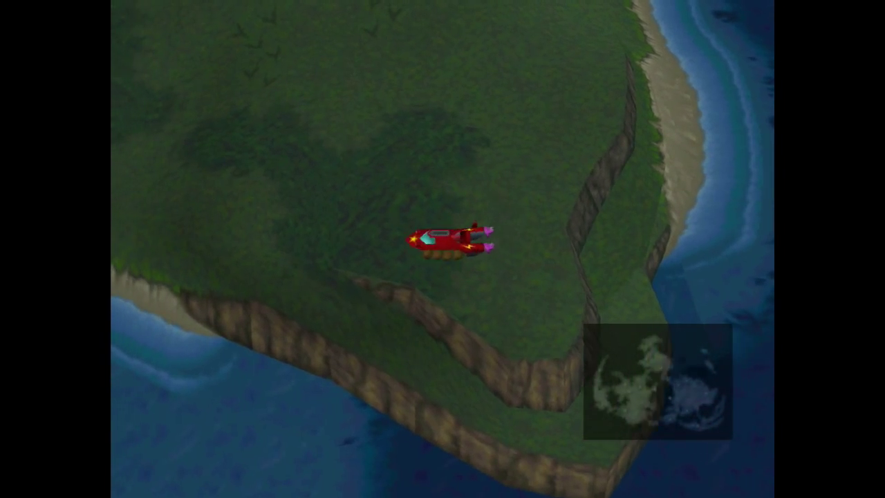
pyautogui.press('Up')
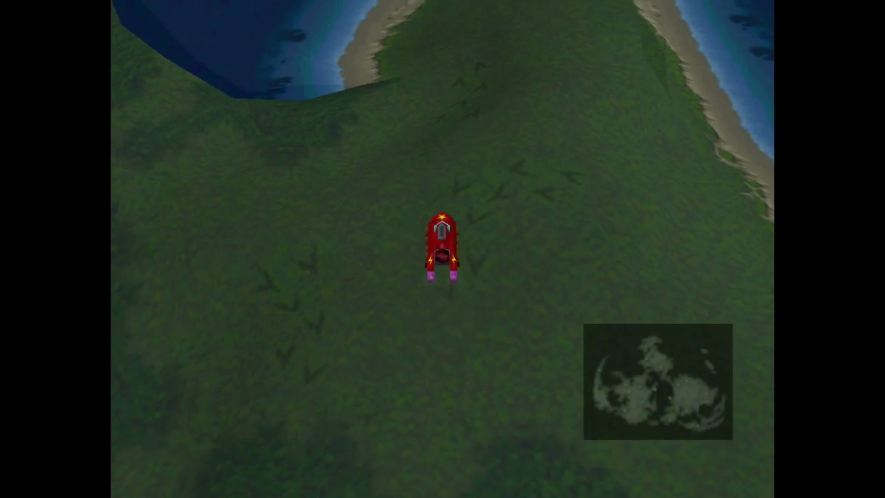
pyautogui.press('Up')
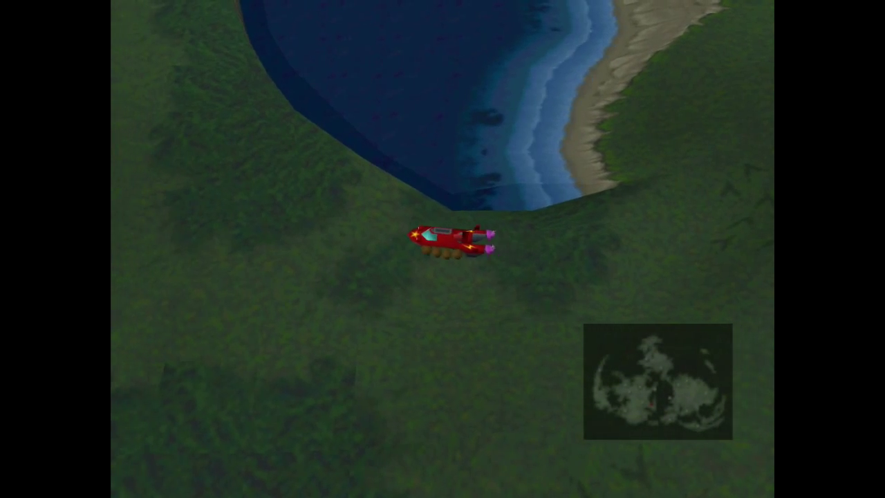
pyautogui.press('Left')
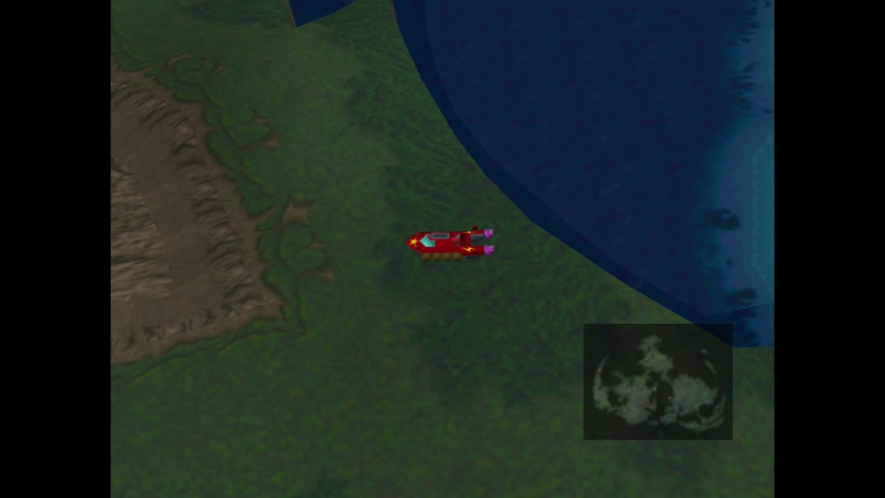
pyautogui.press('Right')
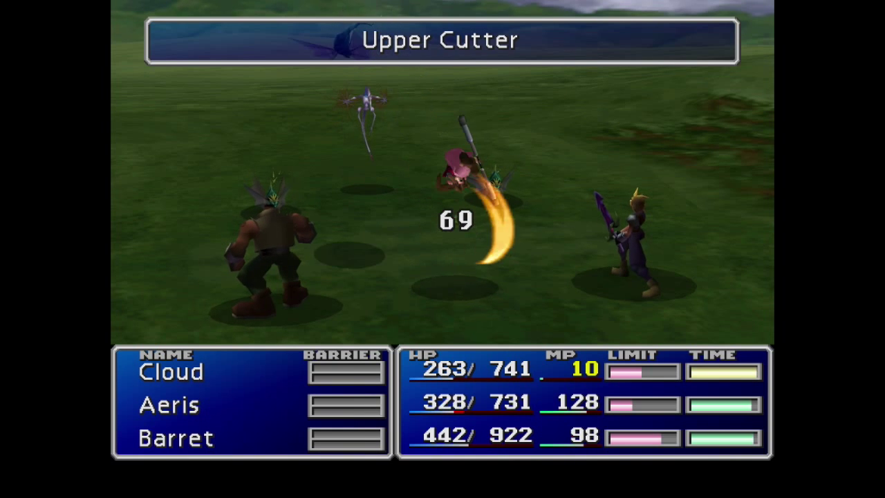
# In the battle, order Barret and Aeris to attack the winged enemies.
pyautogui.press('Return')
pyautogui.press('Return')
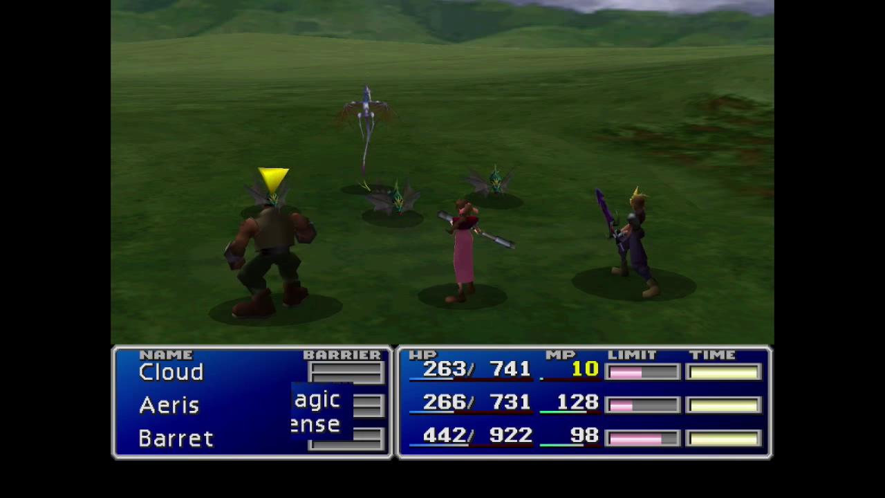
pyautogui.press('Return')
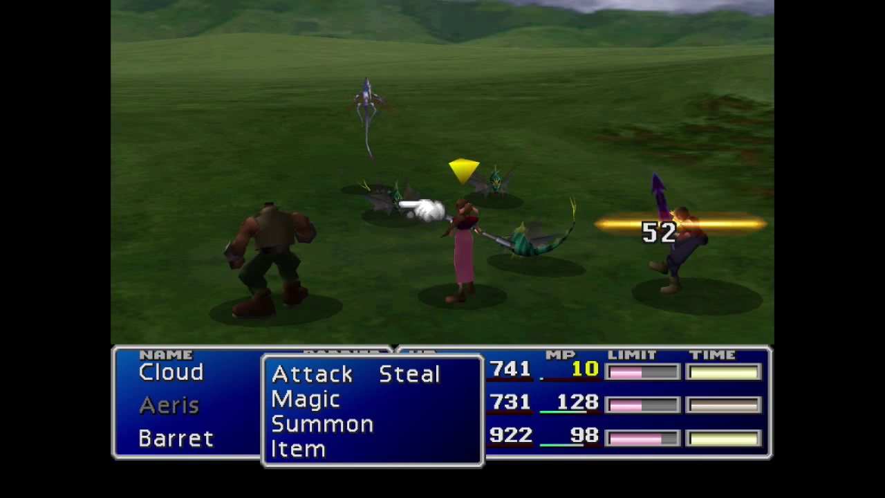
pyautogui.press('Return')
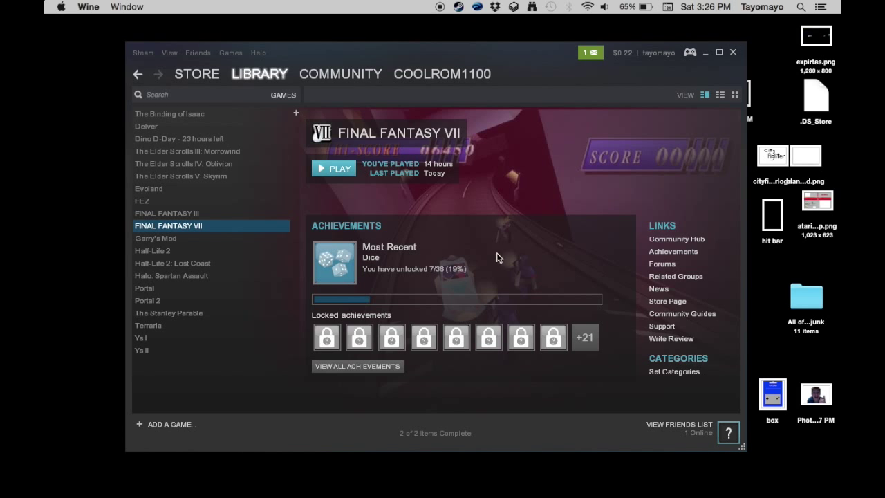
# View The Binding of Isaac, Oblivion, Half-Life 2 and finally Portal in the Steam library.
pyautogui.click(236, 177)
pyautogui.click(187, 114)
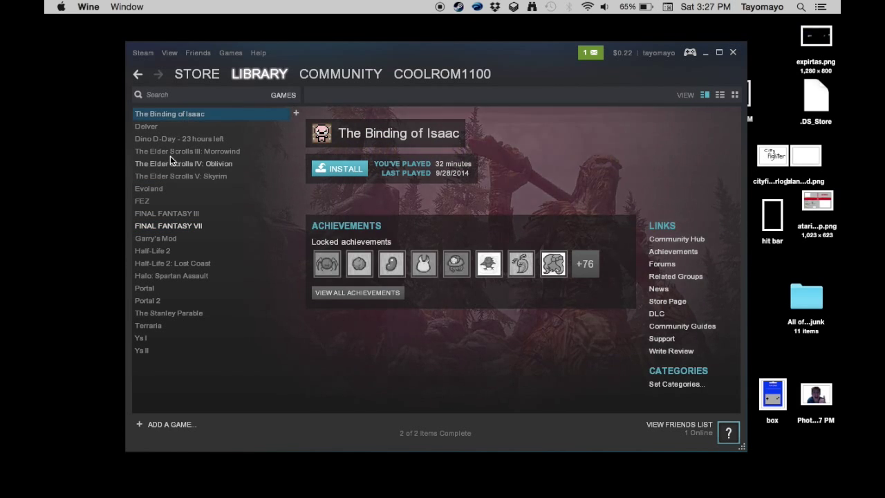
pyautogui.click(173, 163)
pyautogui.click(206, 250)
pyautogui.moveTo(197, 74)
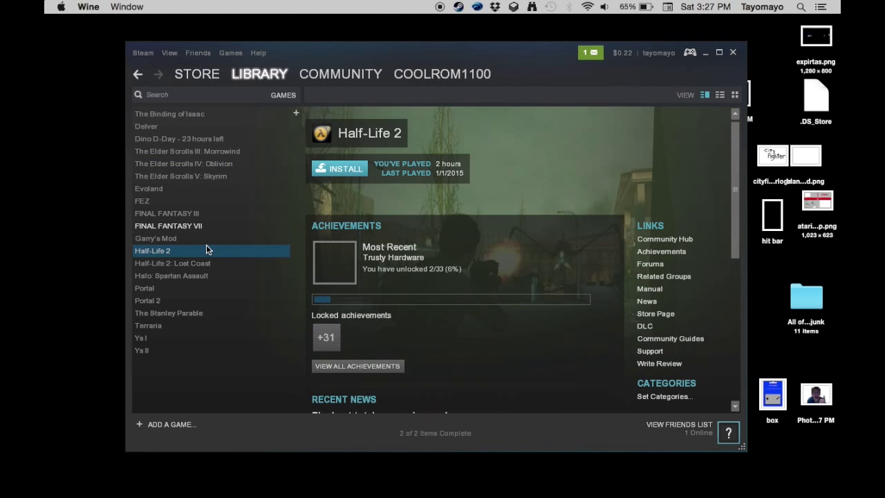
pyautogui.click(167, 288)
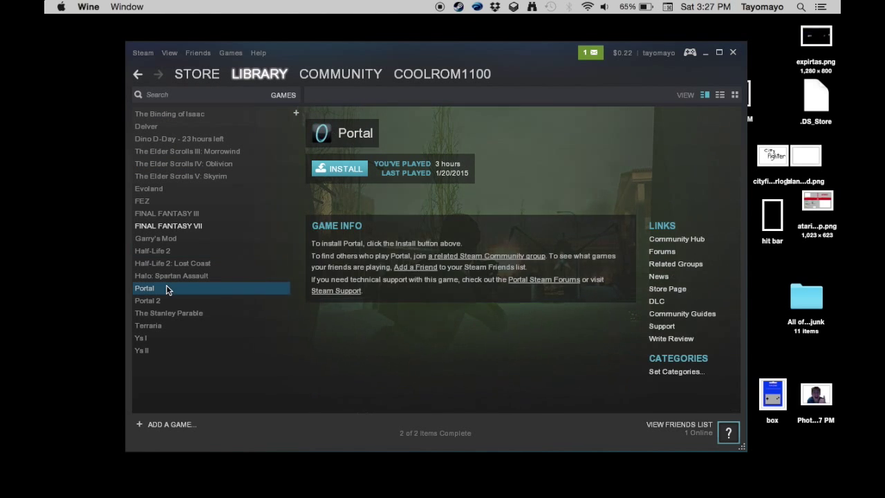